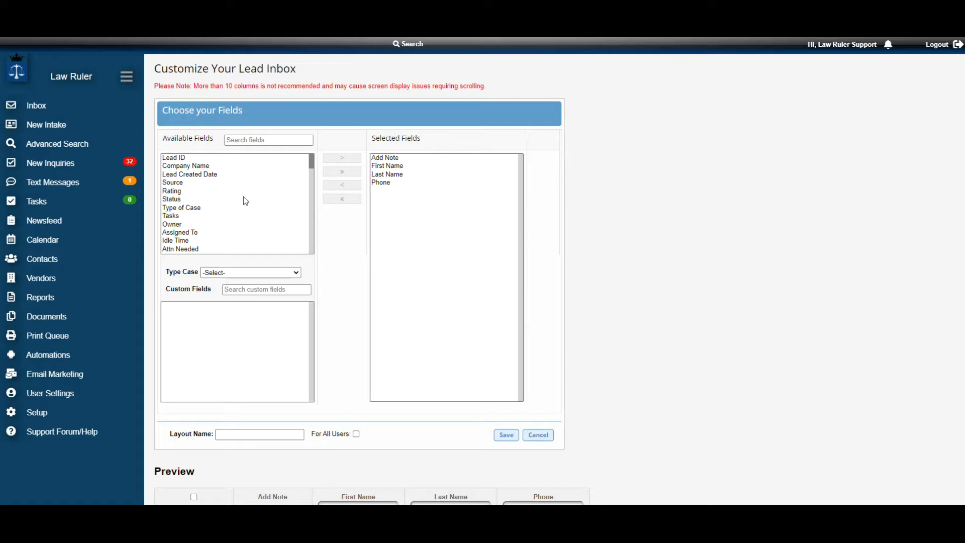
# - Add the Status field to the lead inbox layout's selected fields and remove it again
pyautogui.click(189, 200)
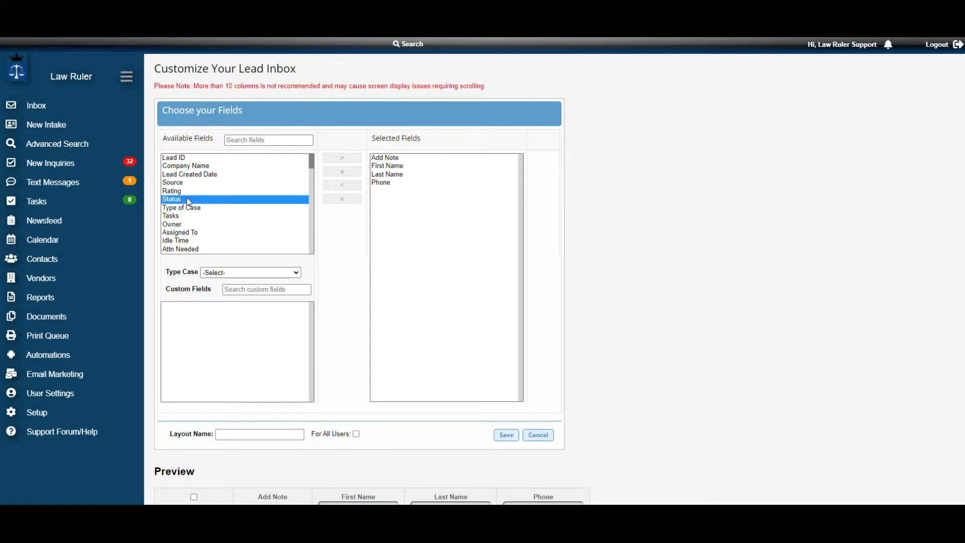
pyautogui.click(343, 159)
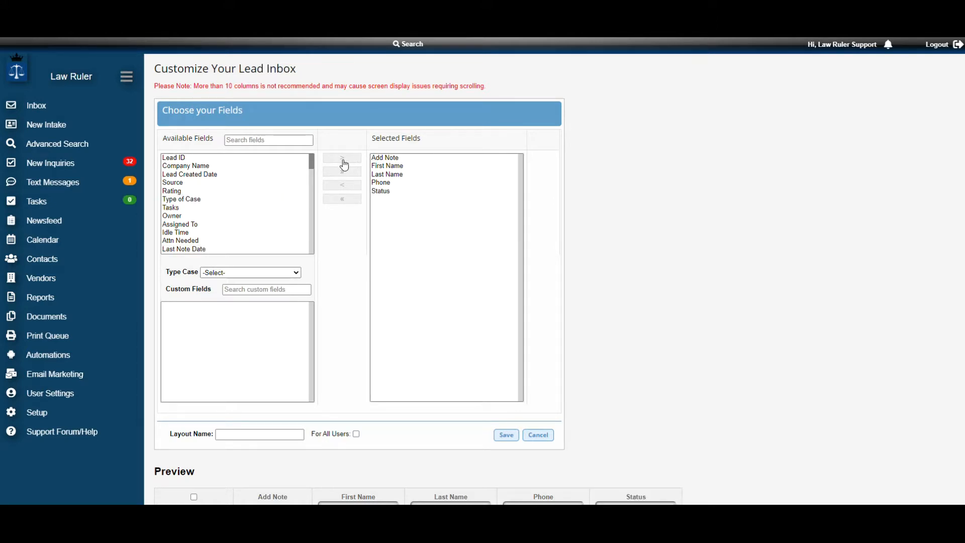
pyautogui.click(382, 195)
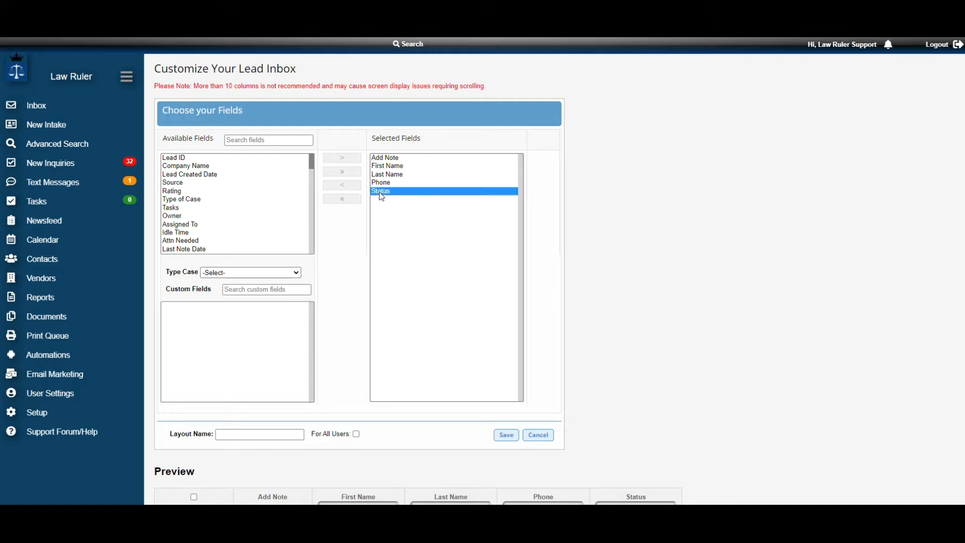
pyautogui.click(334, 187)
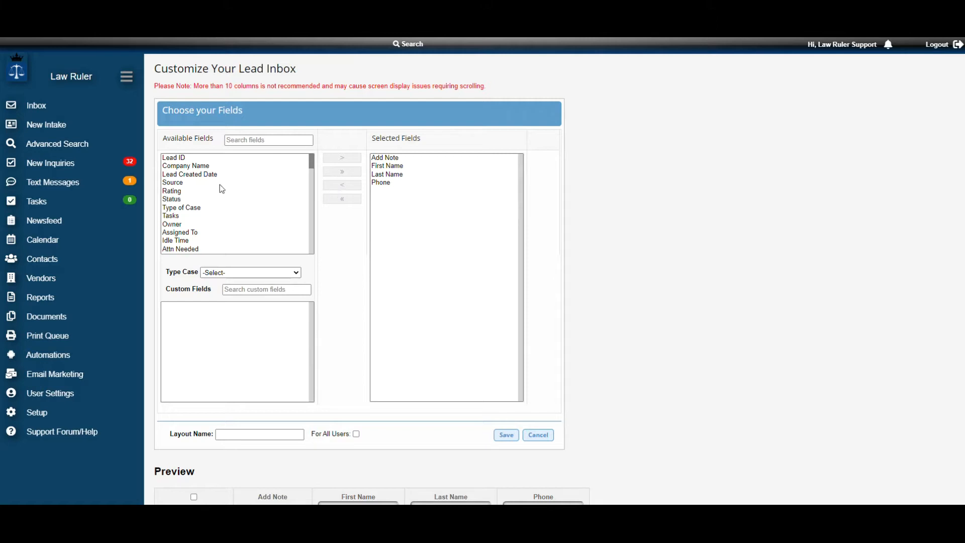
# - Add the Rating, Type of Case and Owner fields together to the layout's selected fields
pyautogui.click(185, 193)
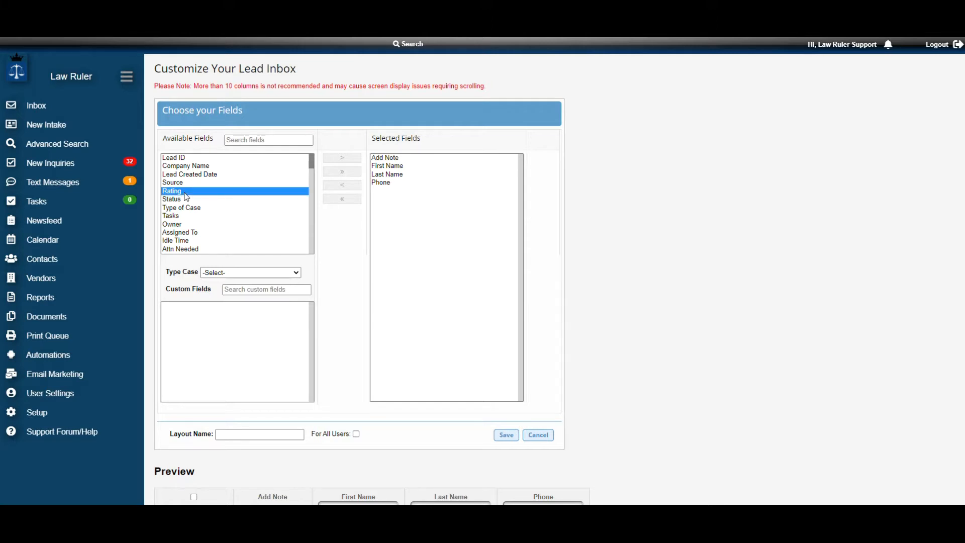
pyautogui.keyDown('ctrl'); pyautogui.click(201, 209); pyautogui.keyUp('ctrl')
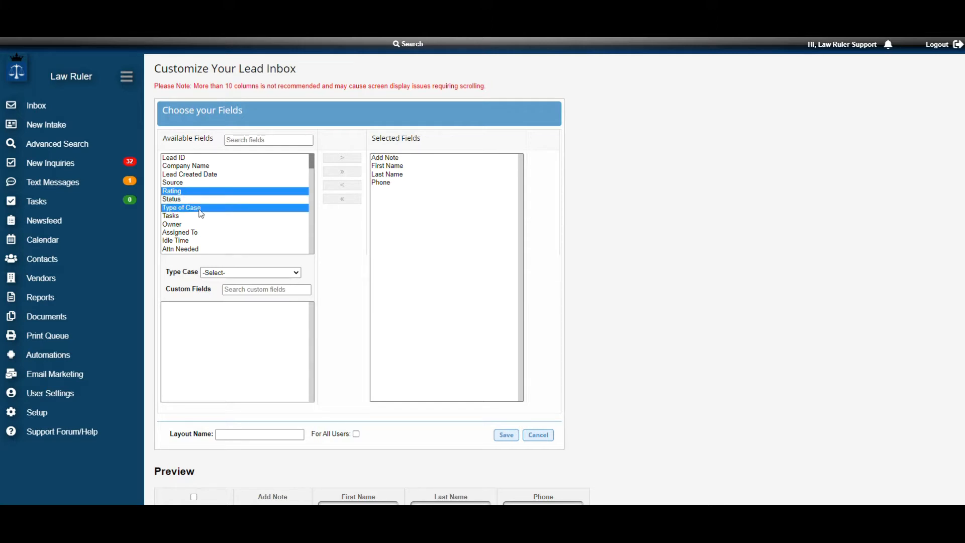
pyautogui.keyDown('ctrl'); pyautogui.click(201, 224); pyautogui.keyUp('ctrl')
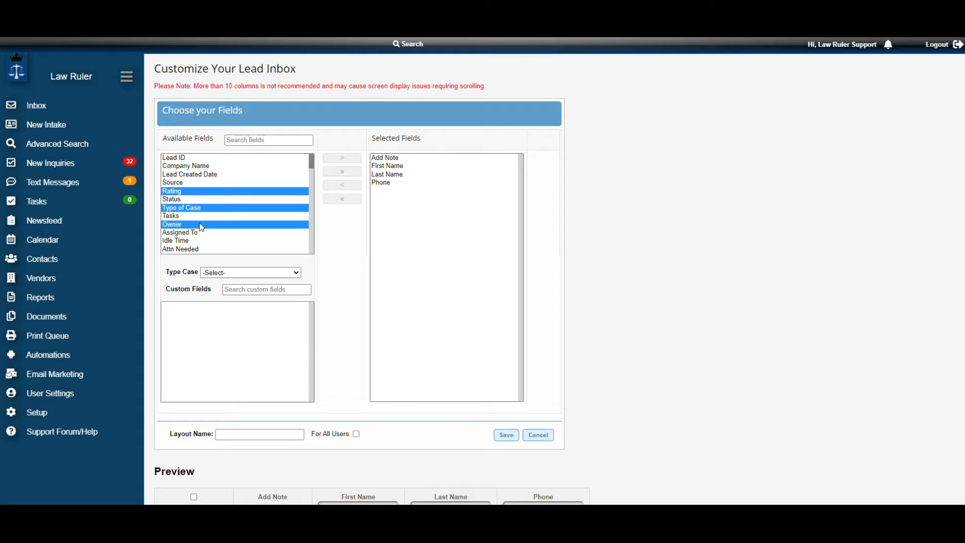
pyautogui.click(347, 159)
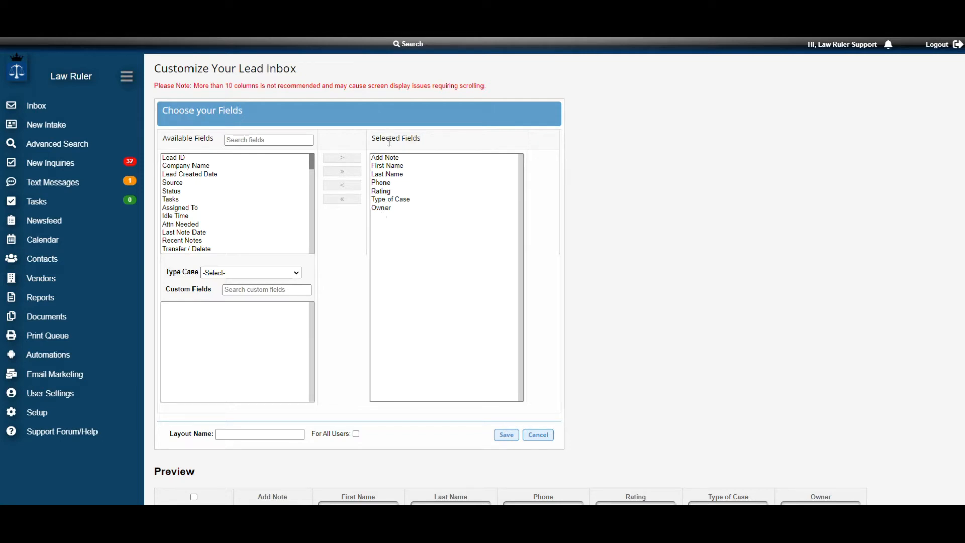
# - Name the layout test3.5 and leave it unshared with all users
pyautogui.click(249, 438)
pyautogui.write('test3.5')
pyautogui.click(356, 434)
pyautogui.click(357, 435)
# - Add the custom field "Beneficiary name 1:" from the All case type to the selected fields and save the layout
pyautogui.click(228, 272)
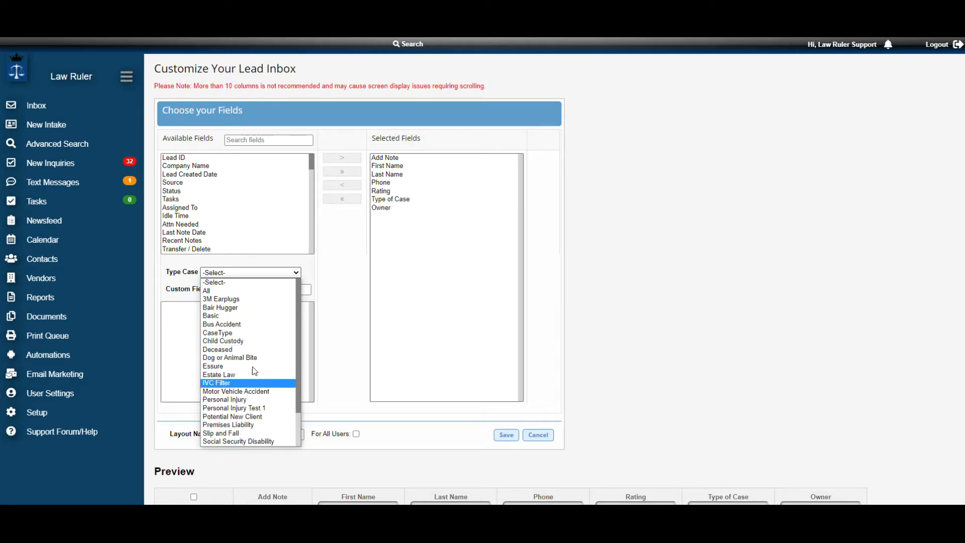
pyautogui.click(246, 292)
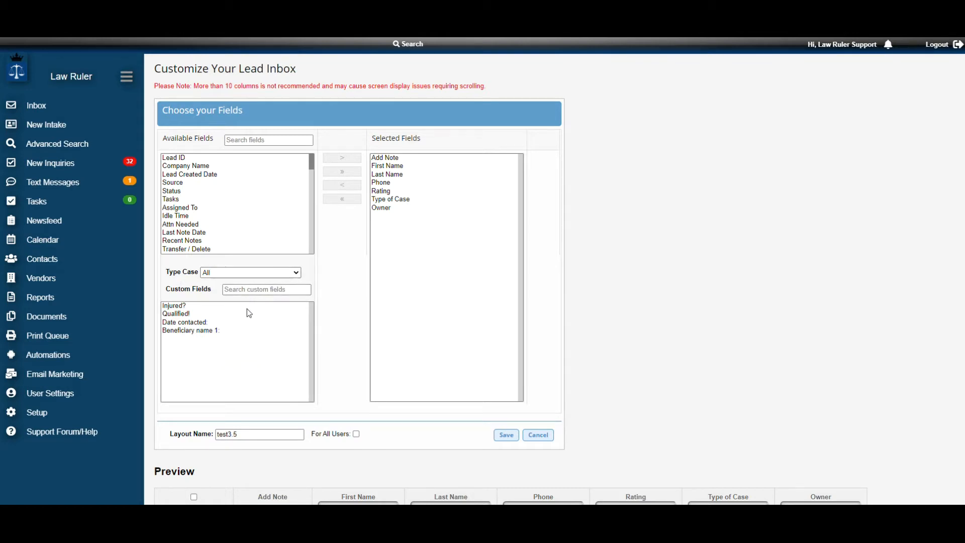
pyautogui.click(209, 331)
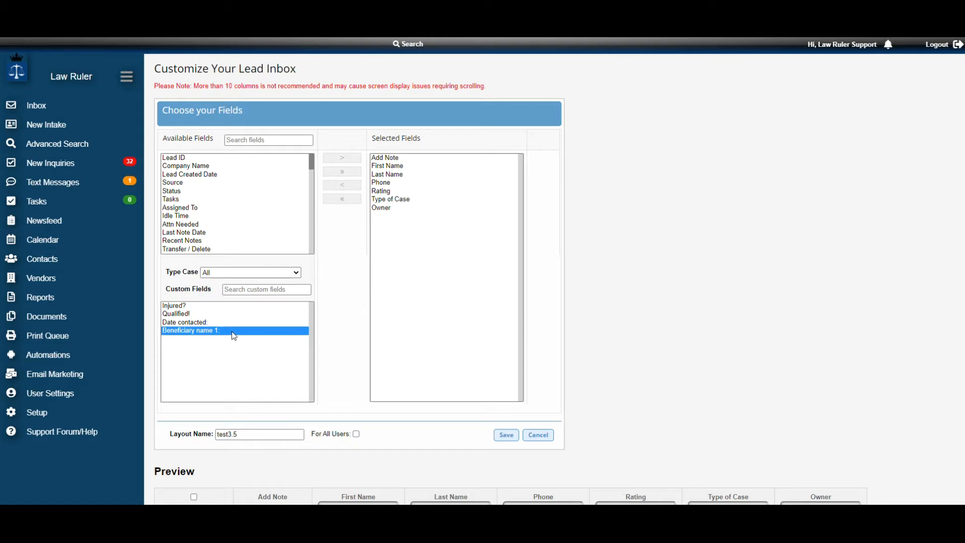
pyautogui.click(337, 161)
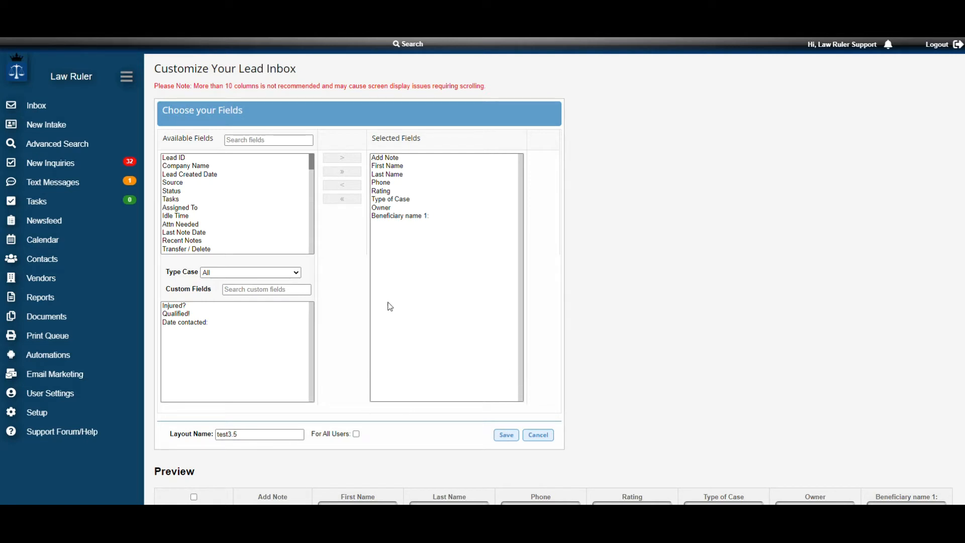
pyautogui.click(506, 436)
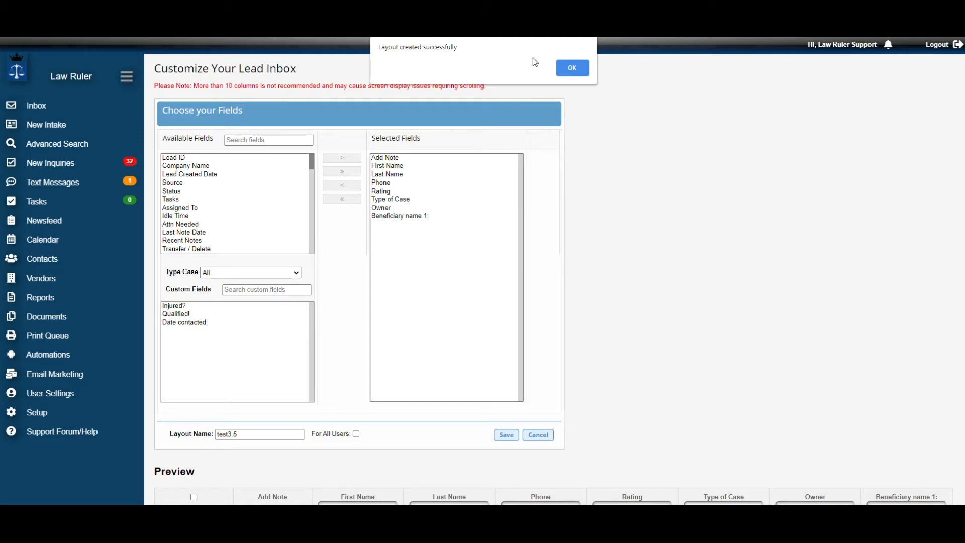
pyautogui.click(567, 69)
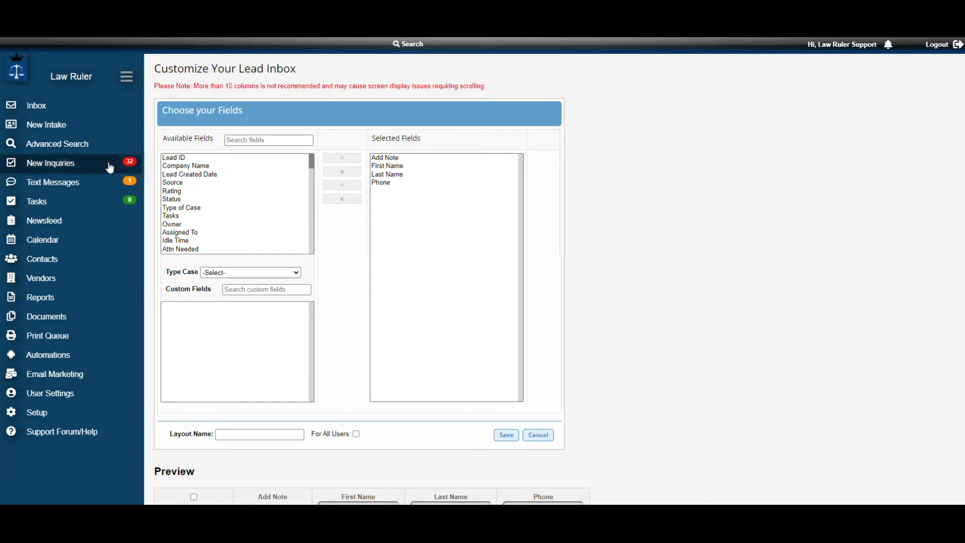
# - Open the inbox and switch its layout to test3.5, searching the layouts for "test"
pyautogui.click(70, 105)
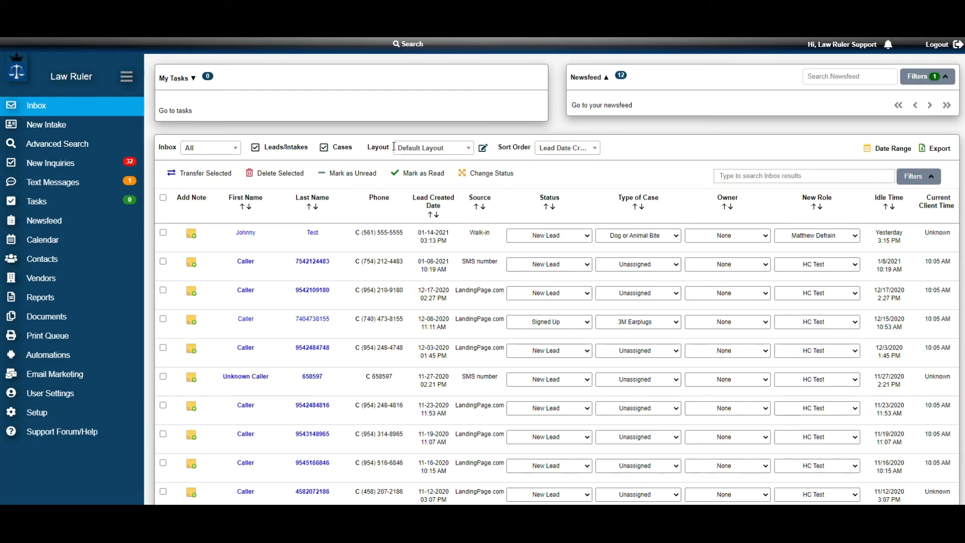
pyautogui.click(462, 149)
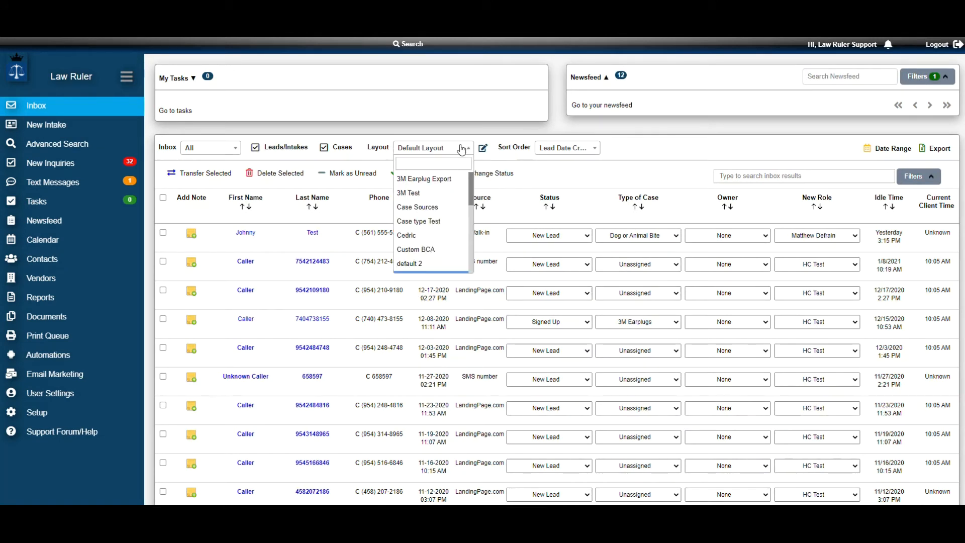
pyautogui.write('test')
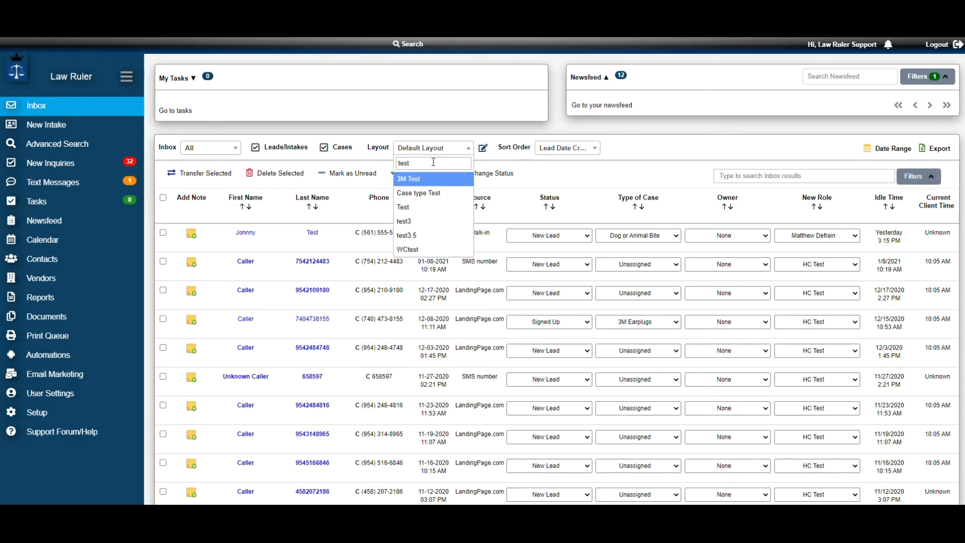
pyautogui.click(433, 235)
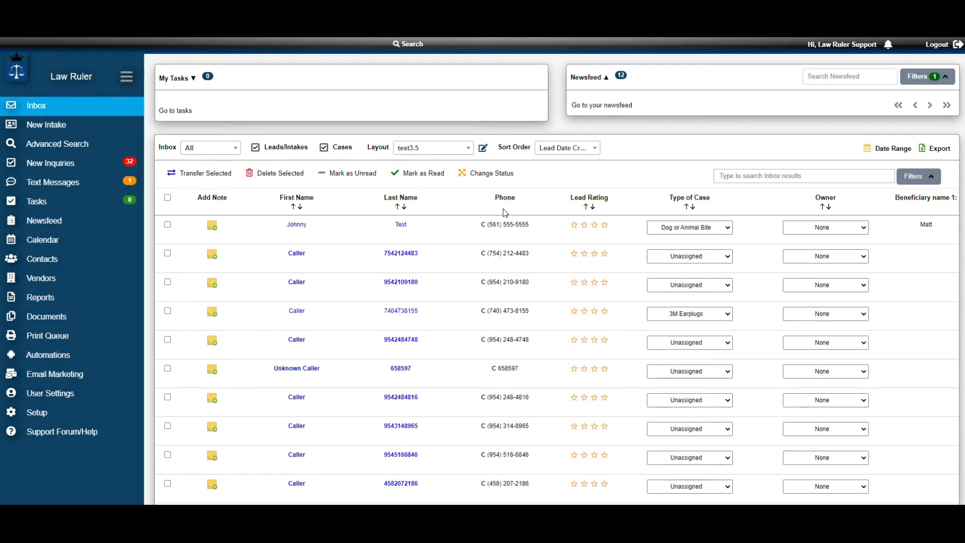
# - Switch the inbox back to Default Layout, searching the layouts for "def"
pyautogui.click(469, 148)
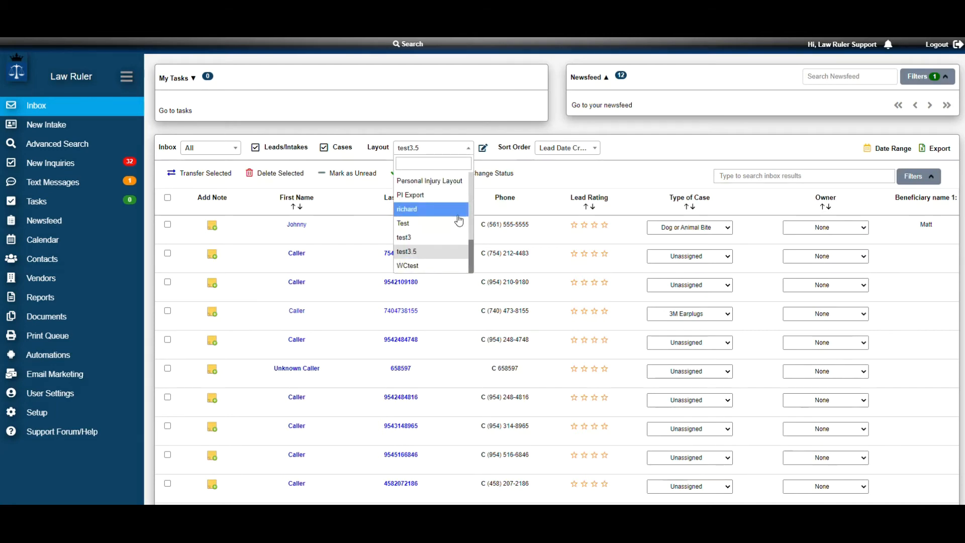
pyautogui.write('def')
pyautogui.click(445, 195)
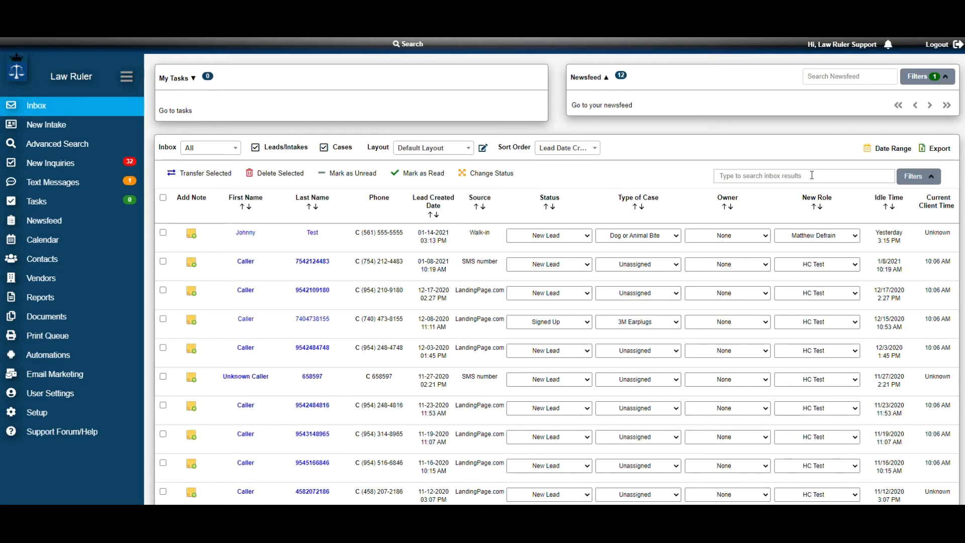
# - Set the inbox's Status filter to Trial and Active
pyautogui.click(927, 180)
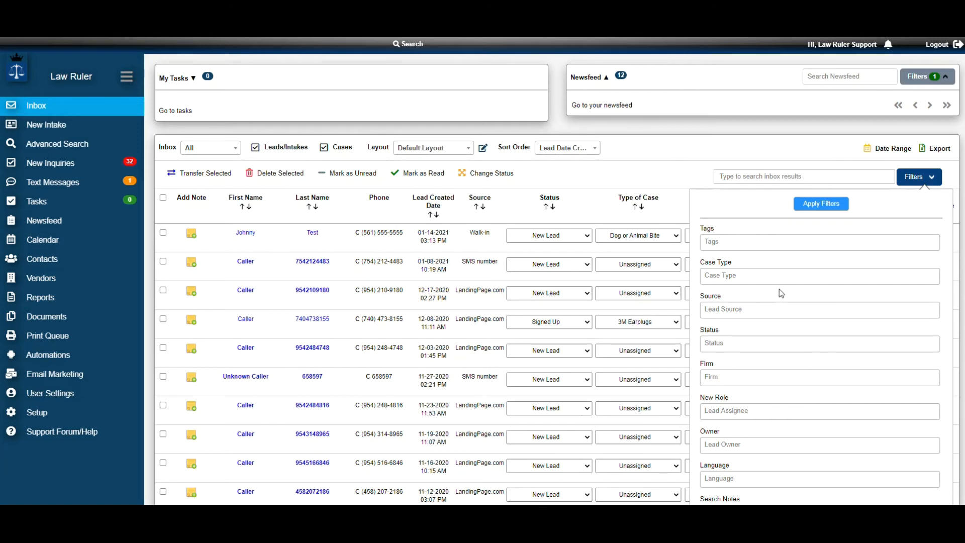
pyautogui.scroll(-1, 780, 292)
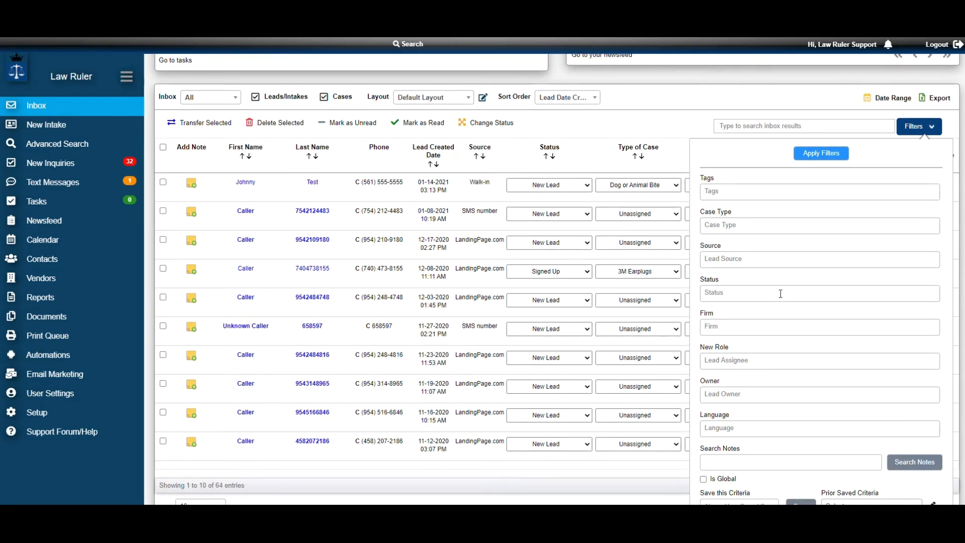
pyautogui.click(781, 295)
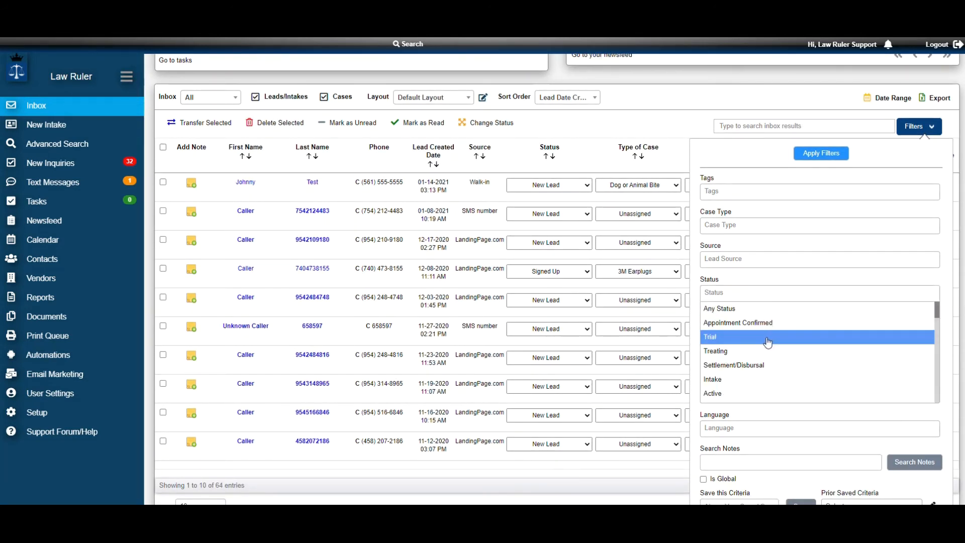
pyautogui.click(769, 337)
pyautogui.click(789, 294)
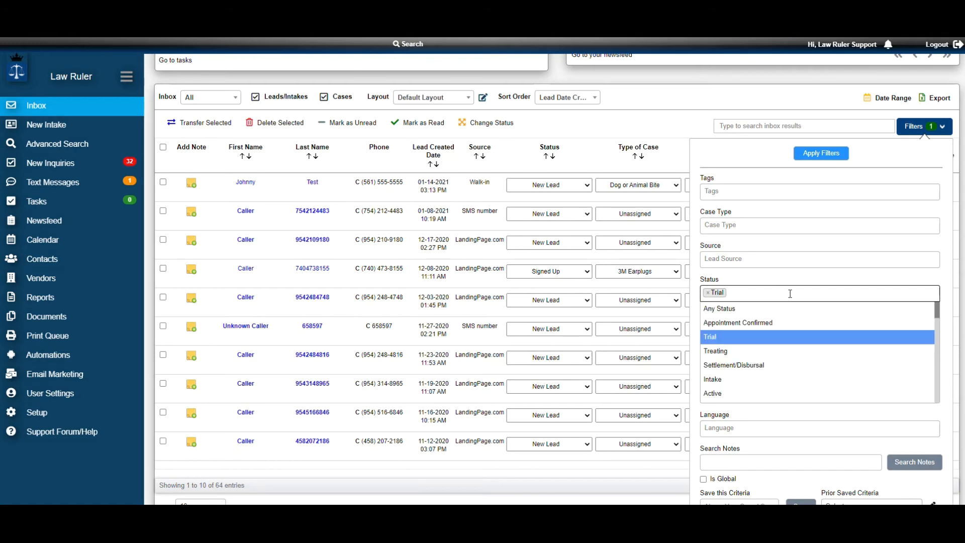
pyautogui.click(775, 394)
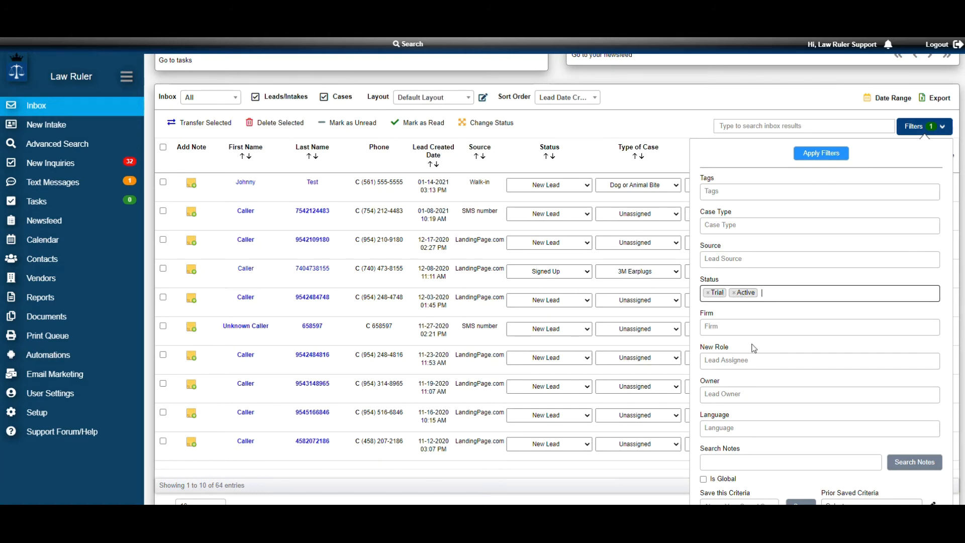
# - Save the current filter criteria under the name "active leads"
pyautogui.scroll(-1, 784, 428)
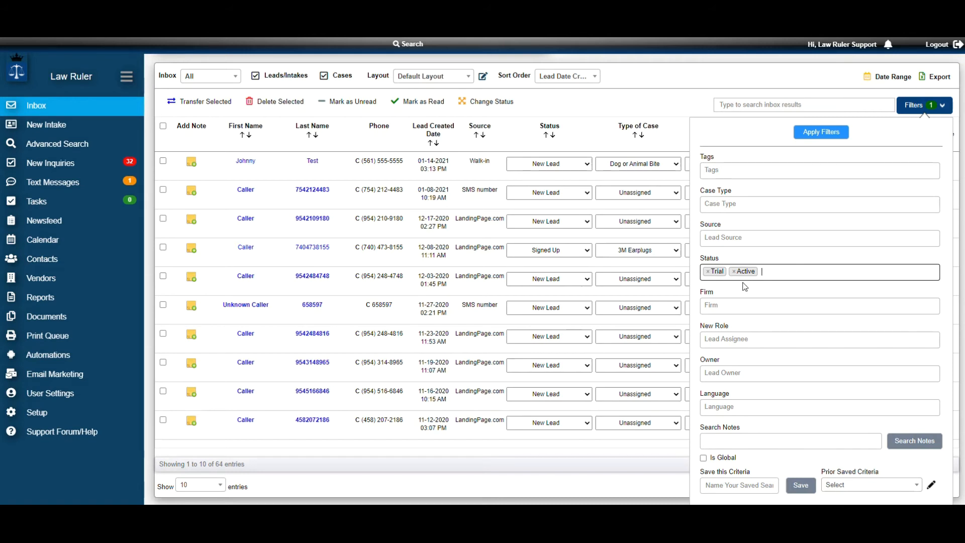
pyautogui.click(724, 481)
pyautogui.write('active leads')
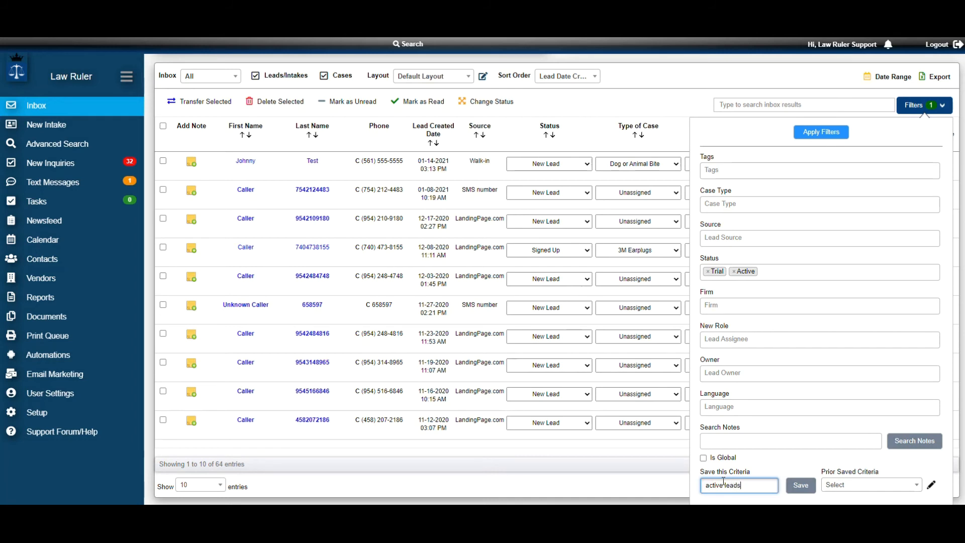
pyautogui.click(806, 487)
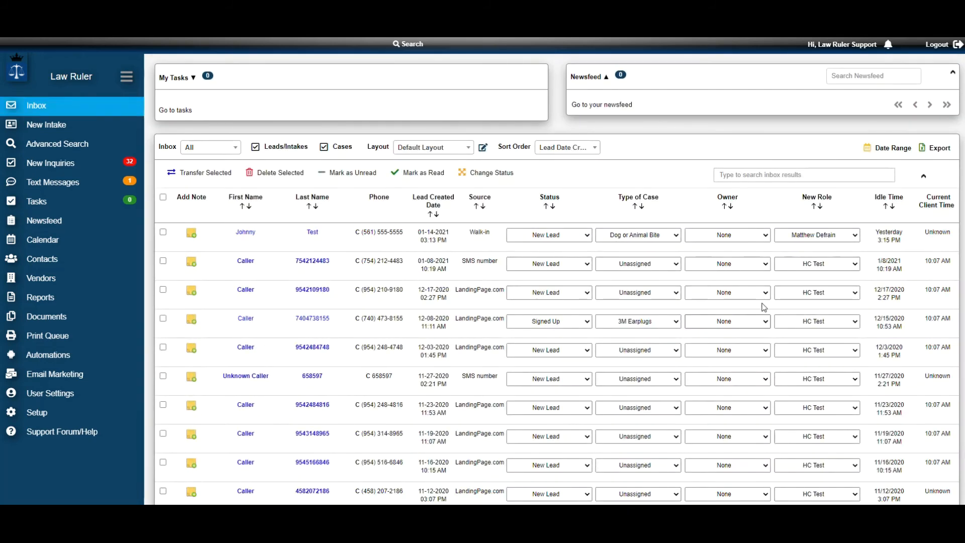
# - Apply the previously saved criteria "active leads" to the inbox
pyautogui.click(925, 184)
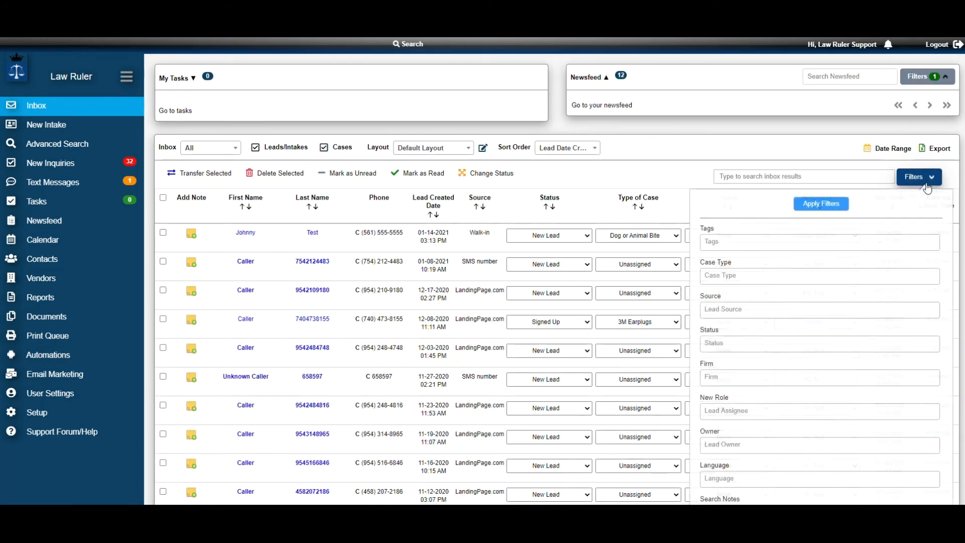
pyautogui.scroll(-2, 845, 398)
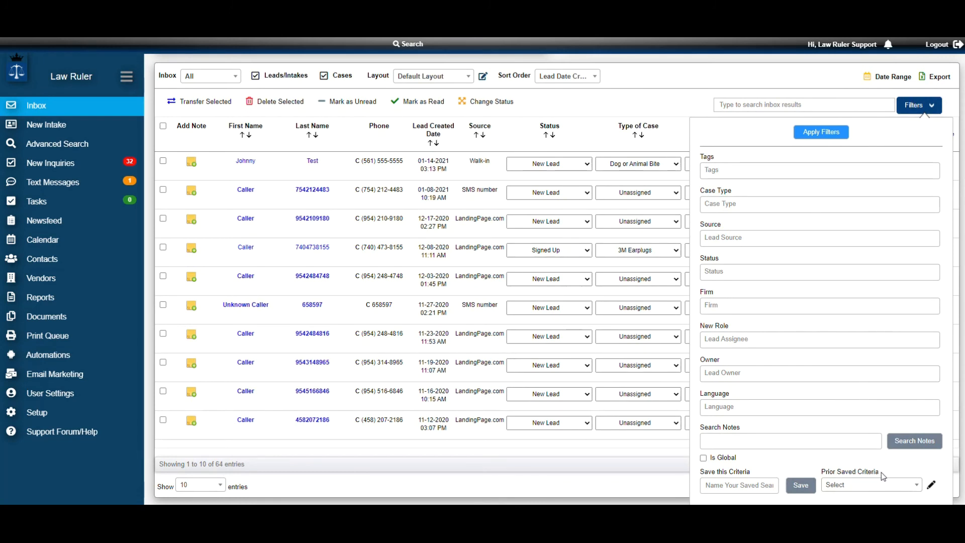
pyautogui.click(910, 485)
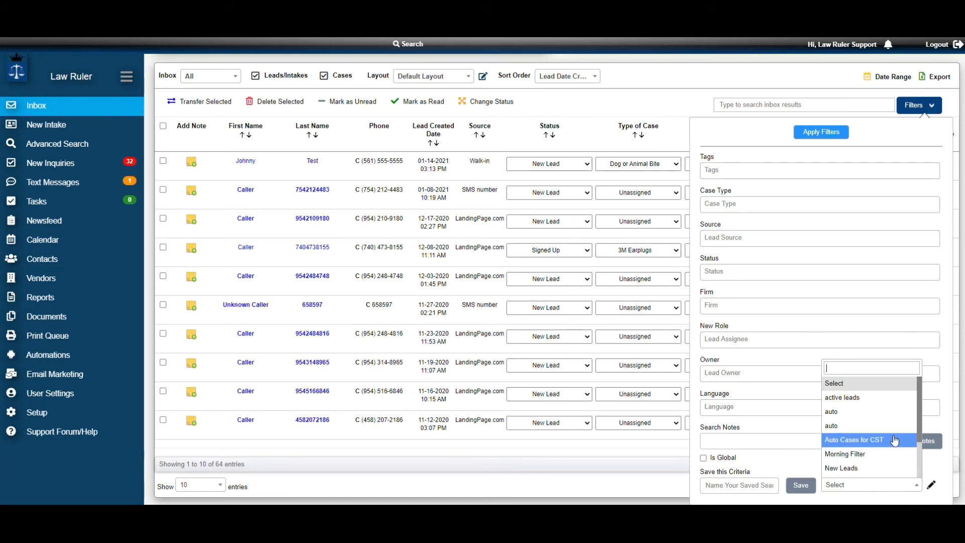
pyautogui.click(864, 398)
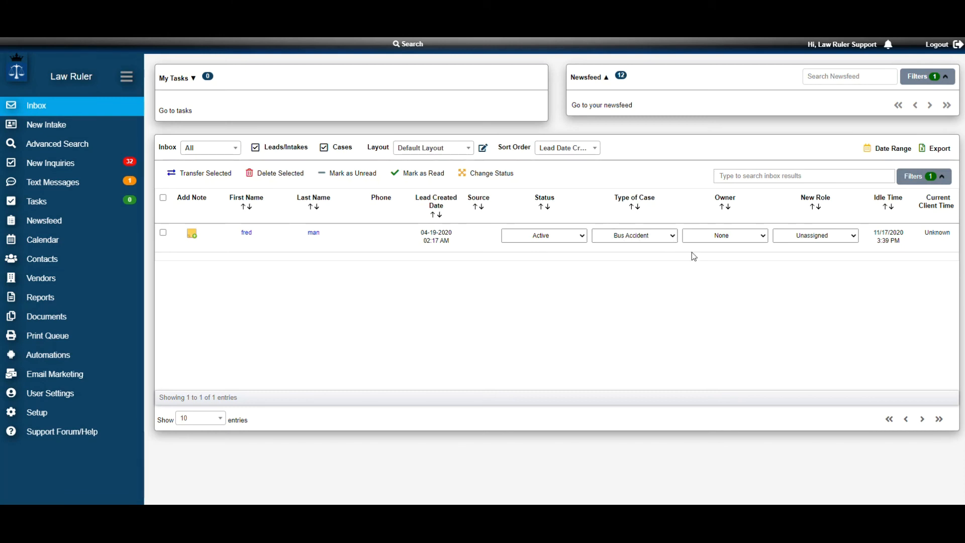
# - Reset the inbox filter's prior saved criteria to the blank Select option
pyautogui.click(932, 181)
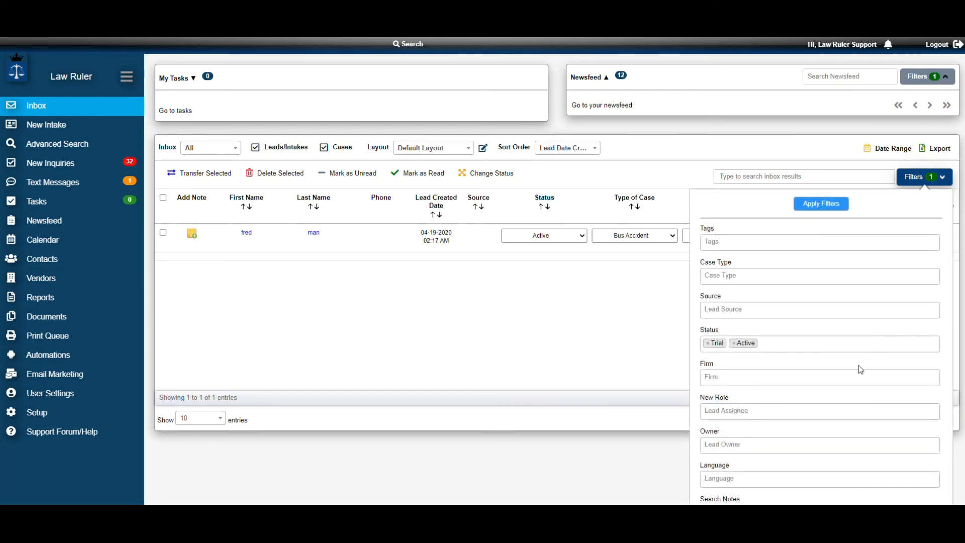
pyautogui.scroll(-2, 830, 370)
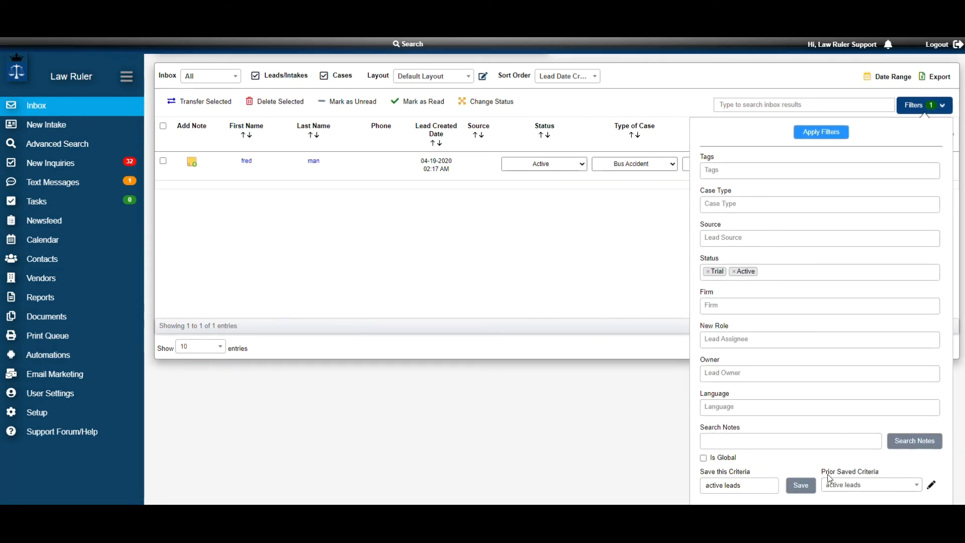
pyautogui.click(878, 486)
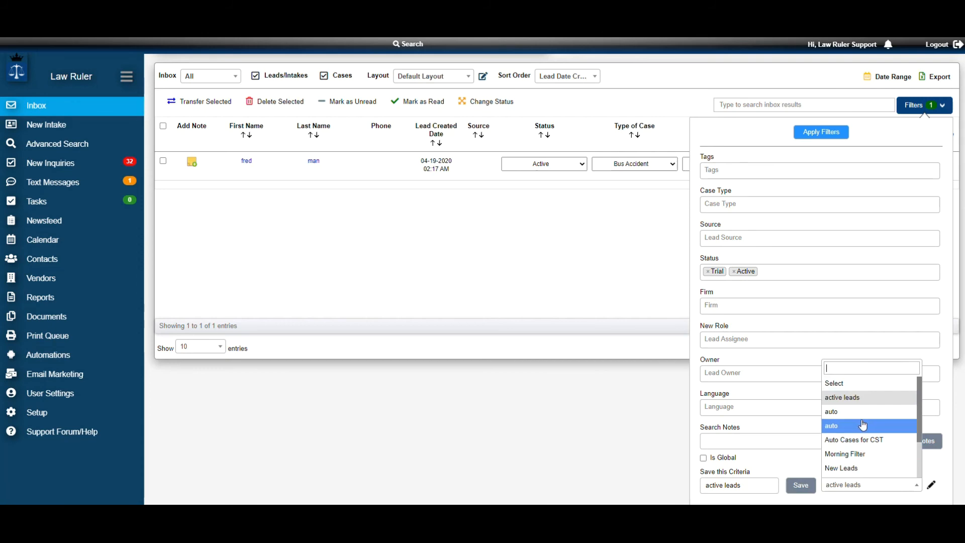
pyautogui.click(842, 384)
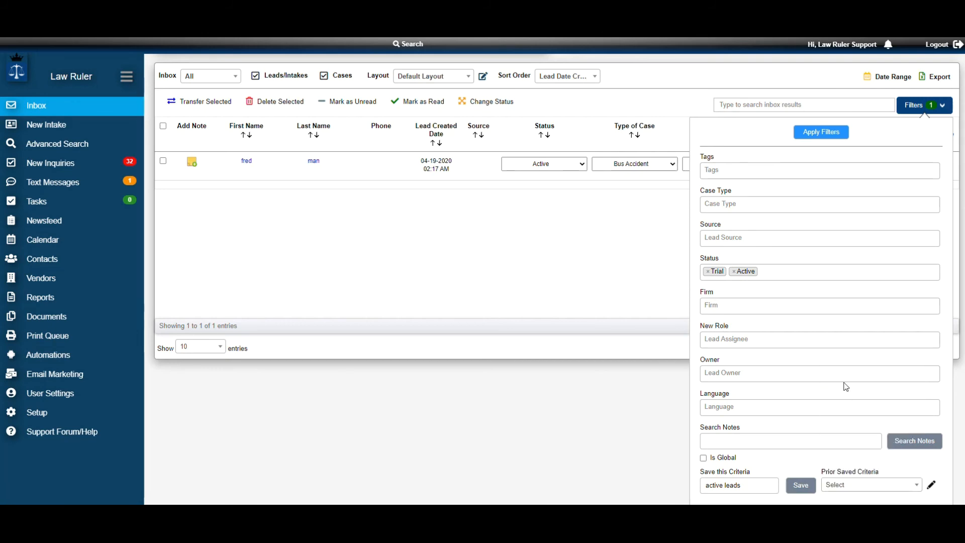